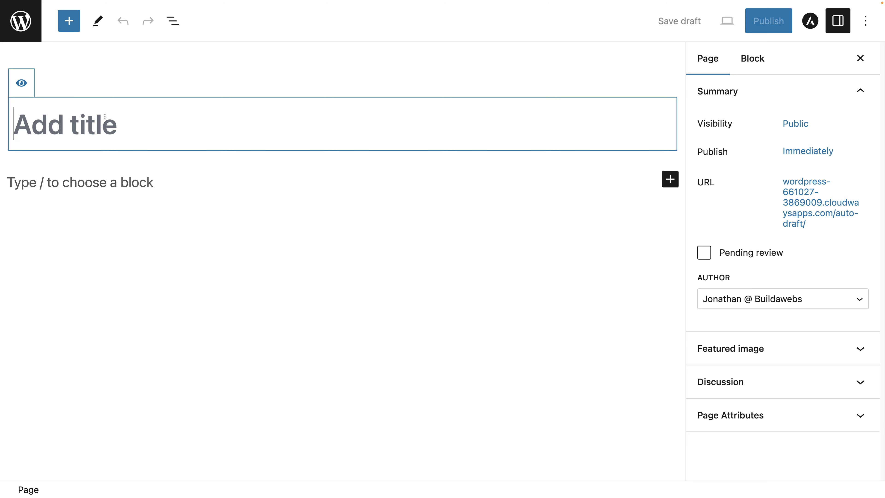
- Title the new page "Home" and hide the title from the page display
text(Home)
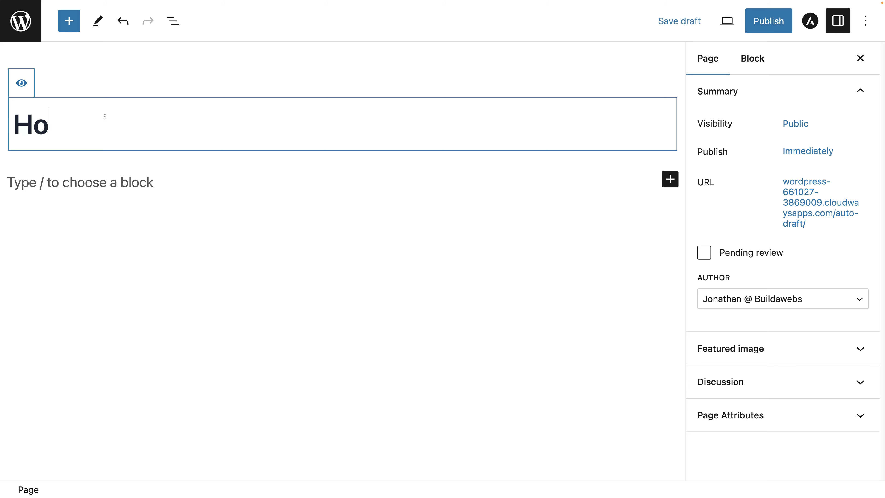
click(24, 85)
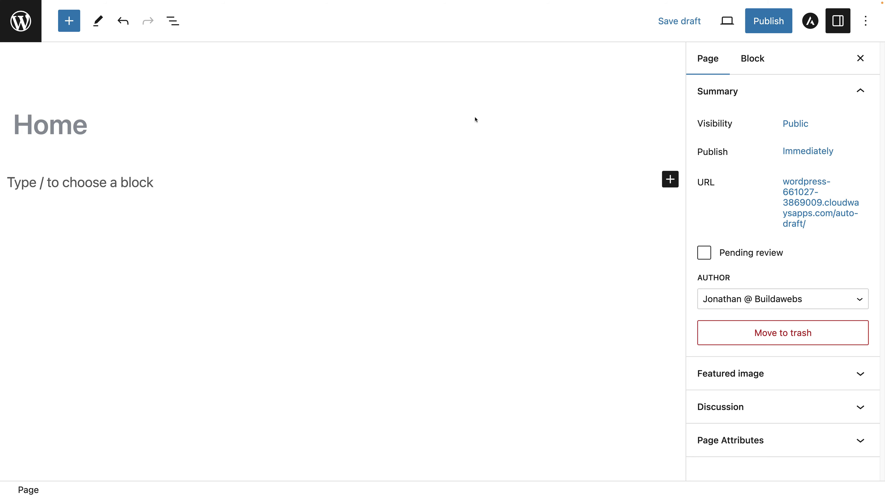
- Insert a Heading block below the page title with the text "Welcome to Buildawp"
click(670, 179)
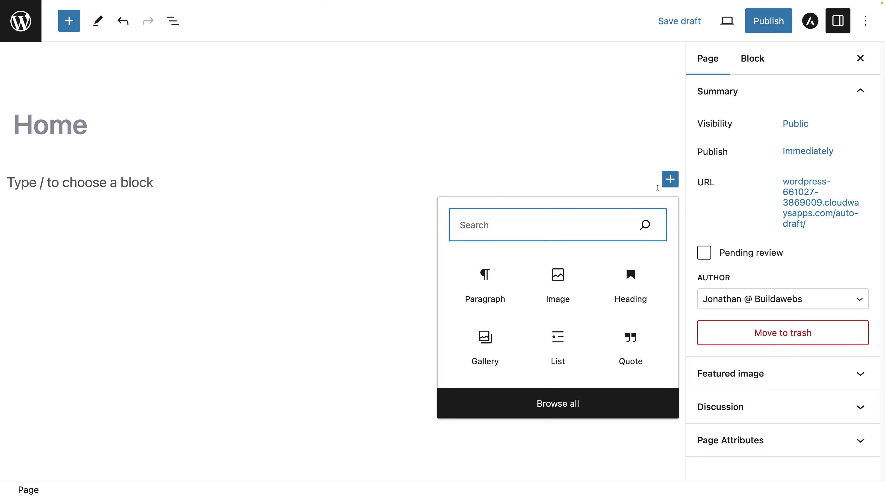
text(heading)
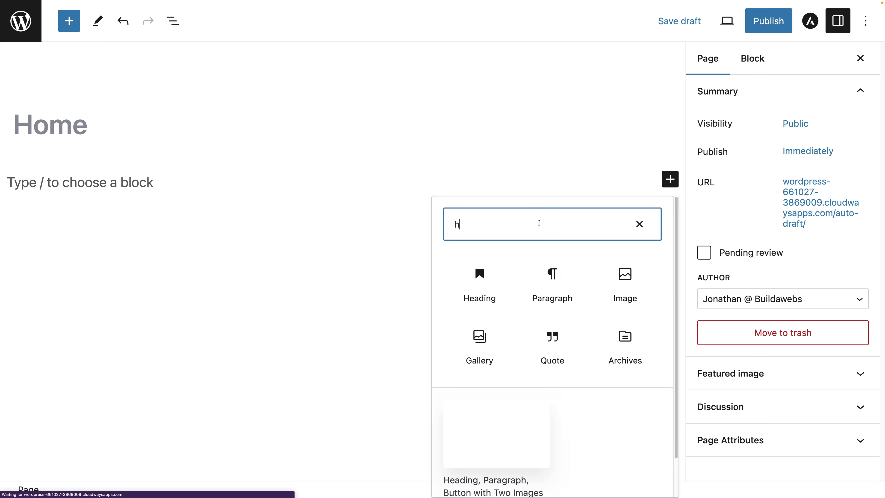
click(479, 282)
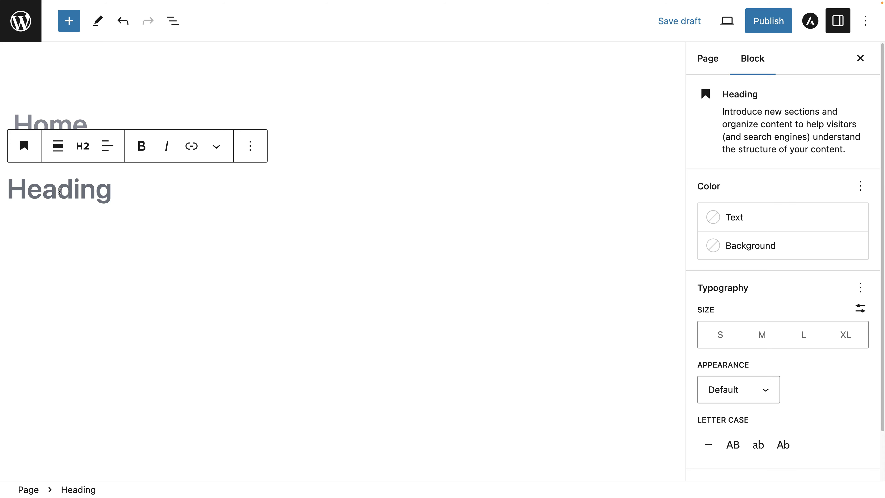
text(Welcome )
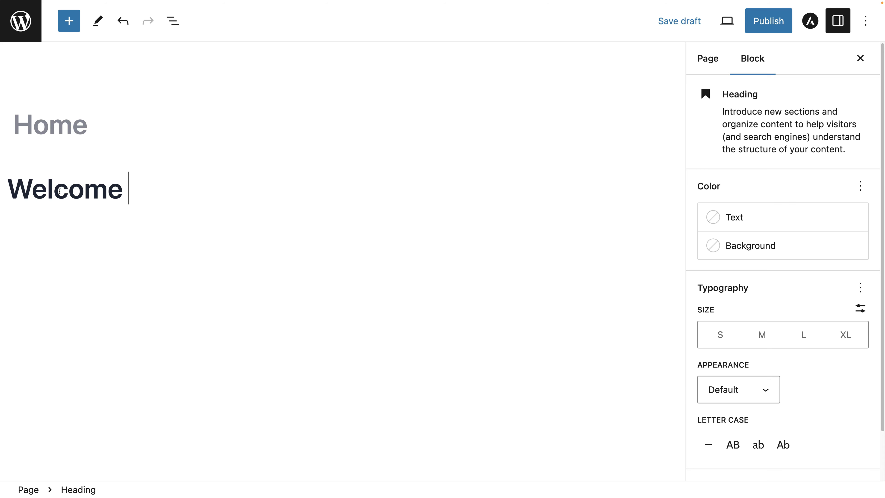
text(to Build)
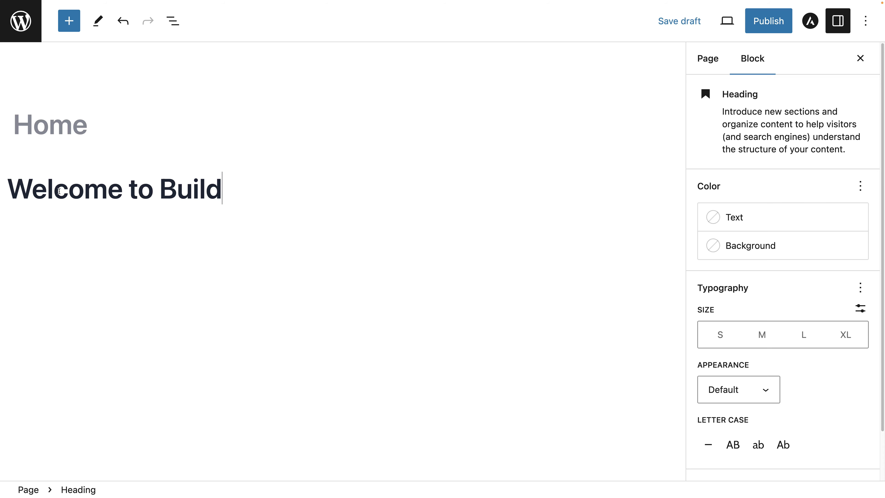
text(awp)
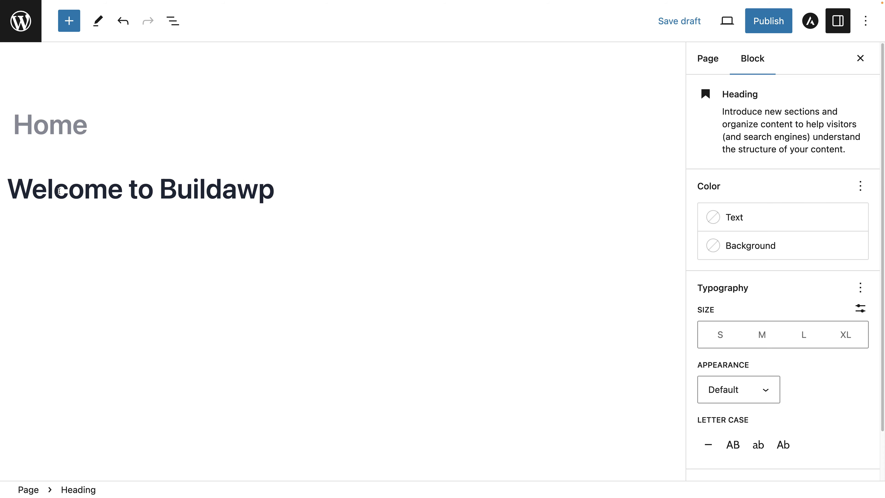
click(204, 231)
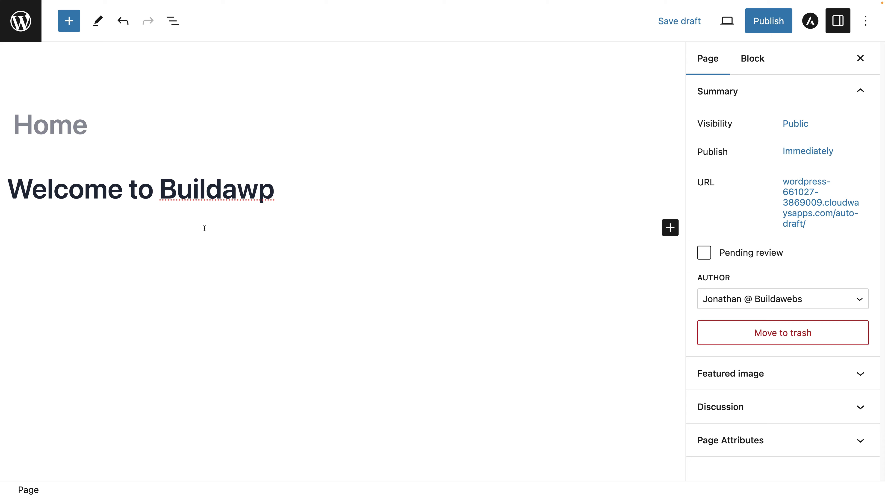
- Try centre alignment on the "Welcome to Buildawp" heading and return it to left alignment
click(186, 188)
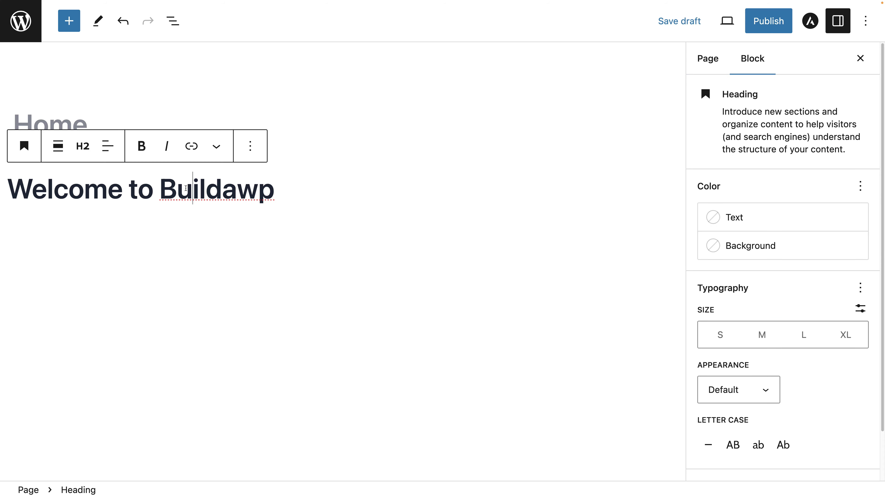
click(109, 147)
click(164, 215)
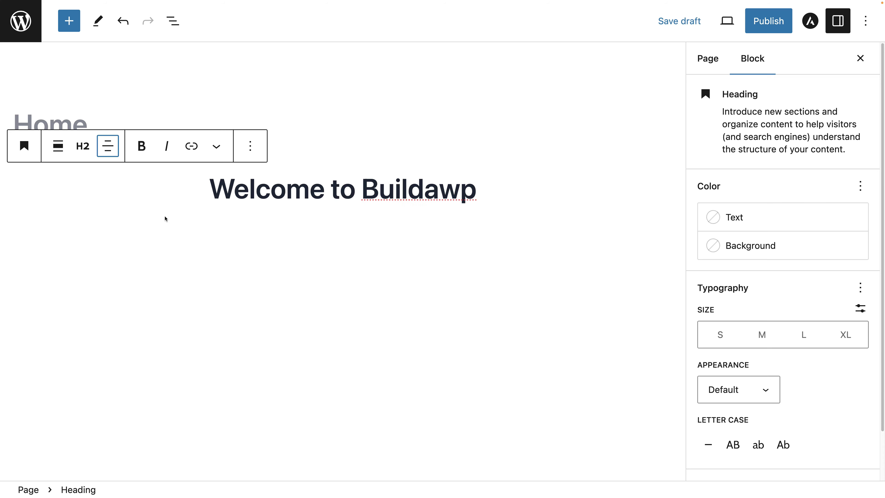
click(107, 151)
click(136, 190)
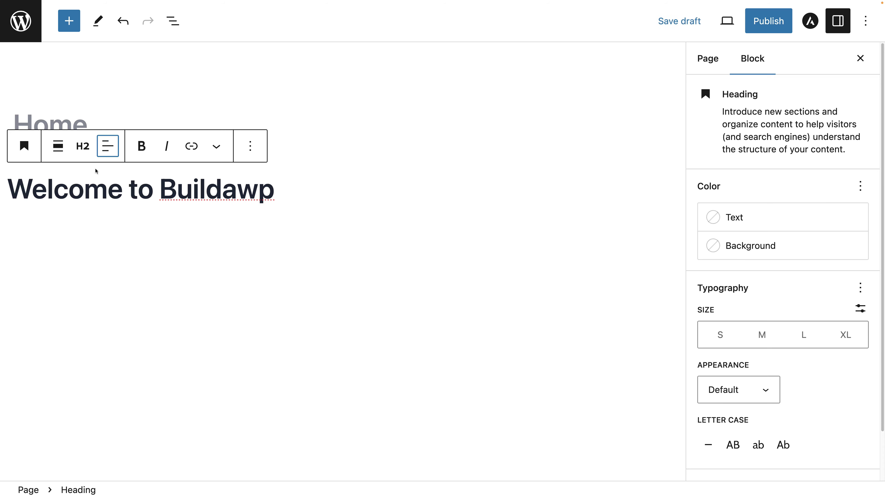
- Try the H5 level on the "Welcome to Buildawp" heading and set it back to H2
click(86, 148)
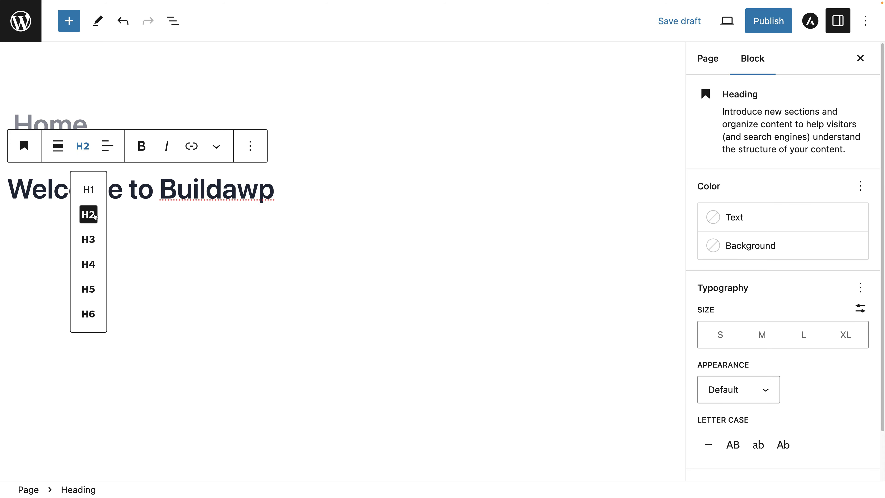
click(91, 293)
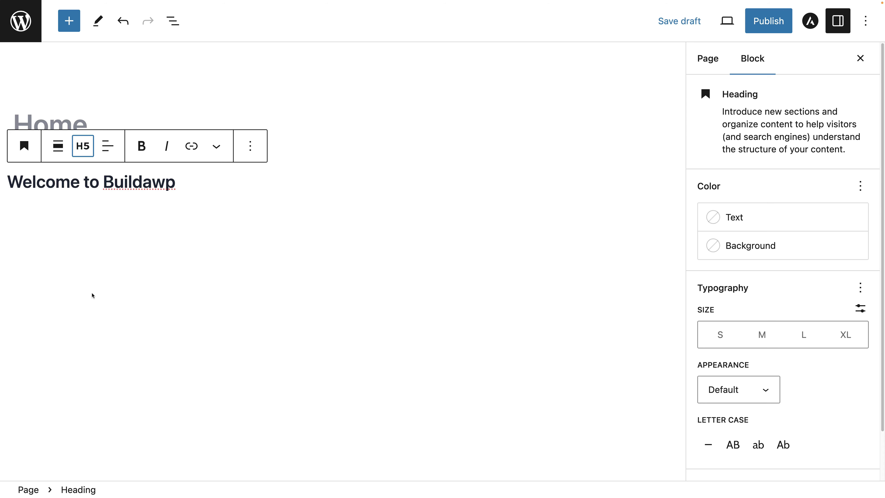
click(85, 148)
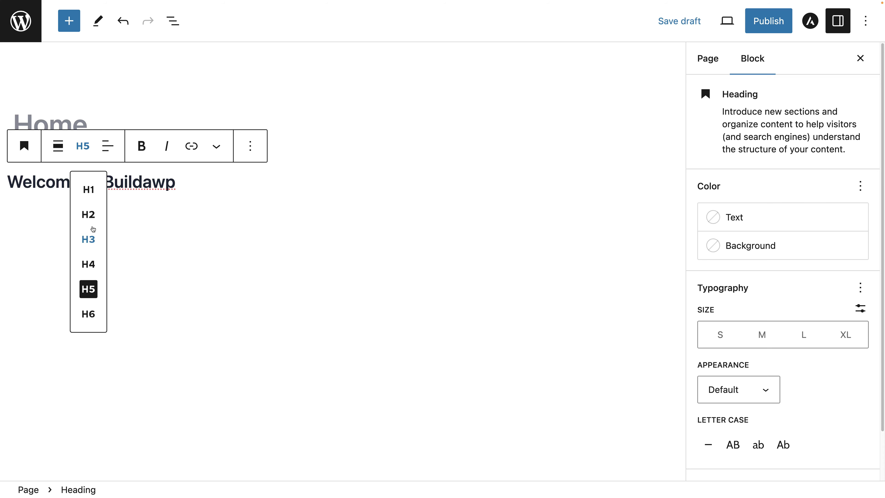
click(91, 219)
- Delete from the end of the heading text, undo the deletion, redo it and undo it again
click(322, 194)
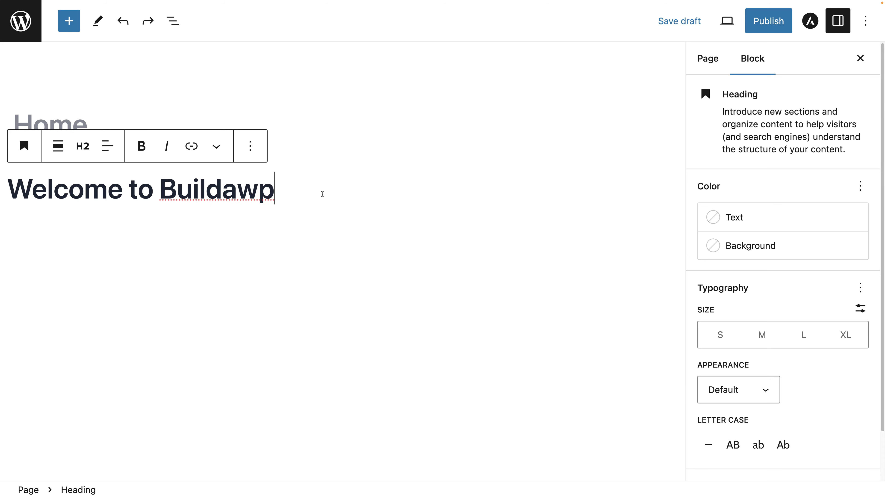
key(BackSpace)
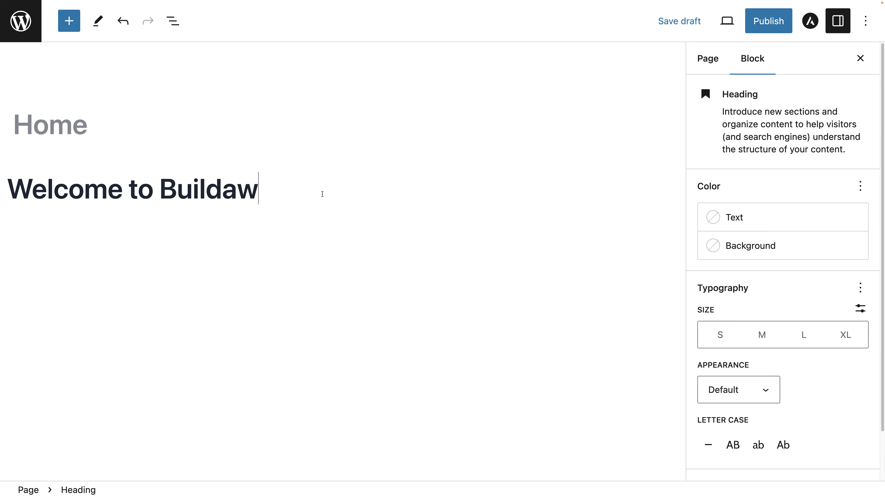
click(124, 24)
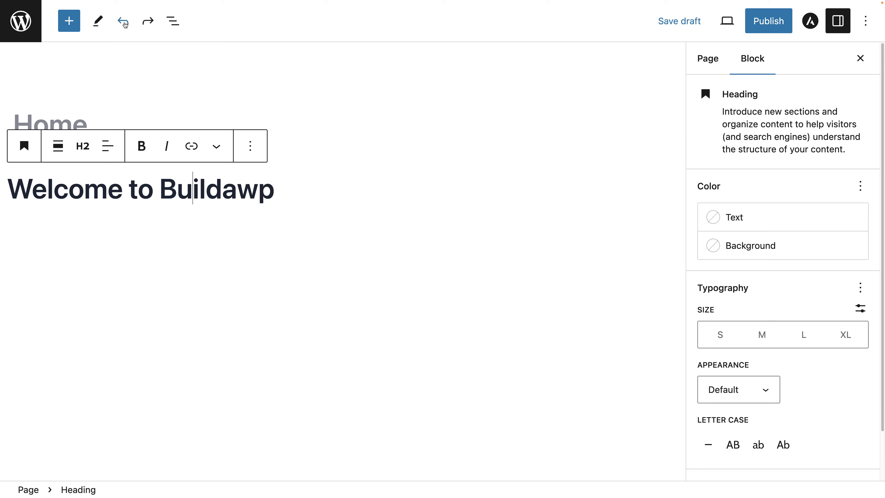
click(150, 25)
click(127, 24)
- Add a paragraph below the heading, replacing a trial "Hello" with the company history starting "Tech Innovators Inc. was founded in 2010"
key(Return)
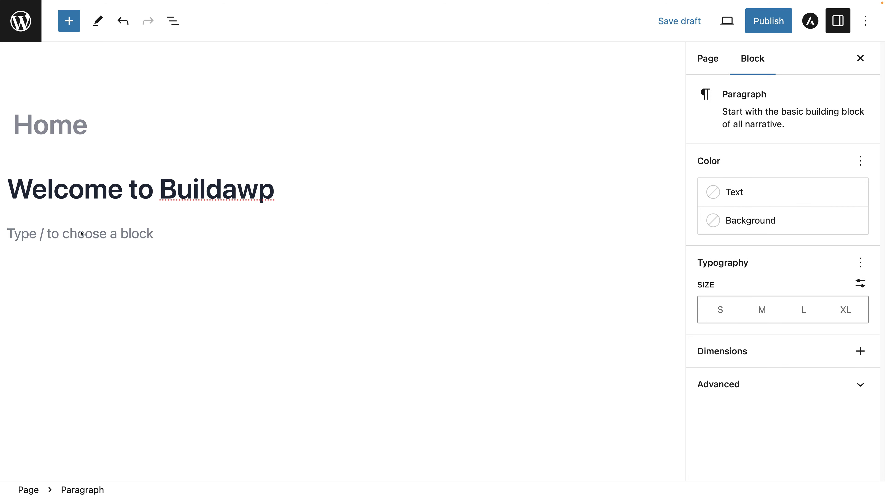
text(Hello)
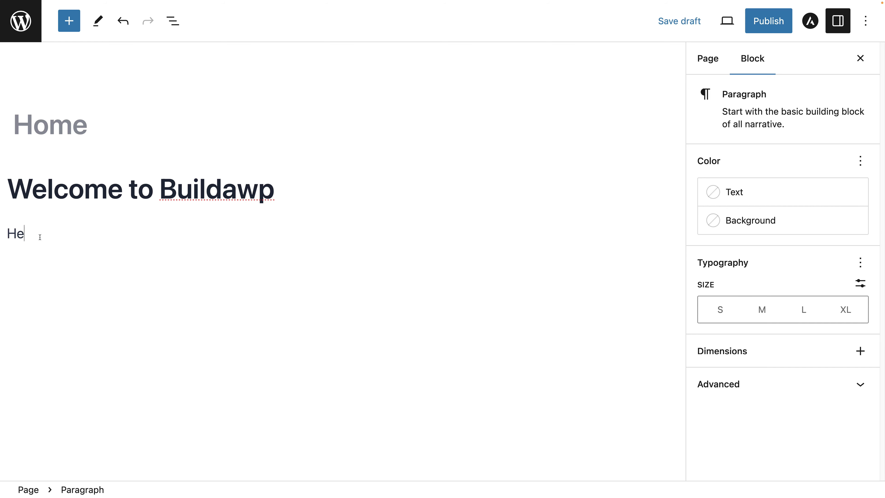
key(BackSpace)
key(BackSpace)
key(BackSpace)
key(BackSpace)
key(BackSpace)
text(Tech Innovators Inc. was founded in 2010 with a vision to revolutionize the tech industry. What started as a small team of passionate engineers has grown into dynamic company at the forefront of innovation. Our journey has been marked by a relentless pursuit of excellence, a commitment to pushing boundaries, and passion for creating solutions that make a difference.)
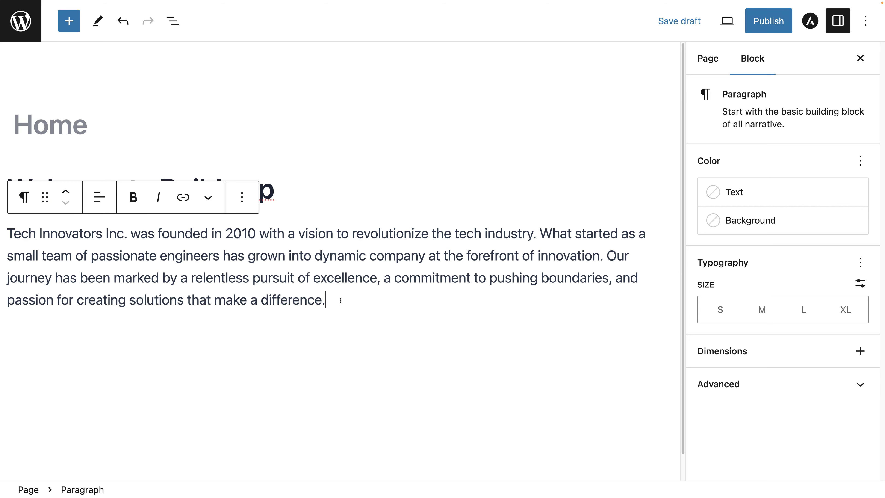
- Insert a Spacer block below the company history paragraph and resize it to a shorter height
key(Return)
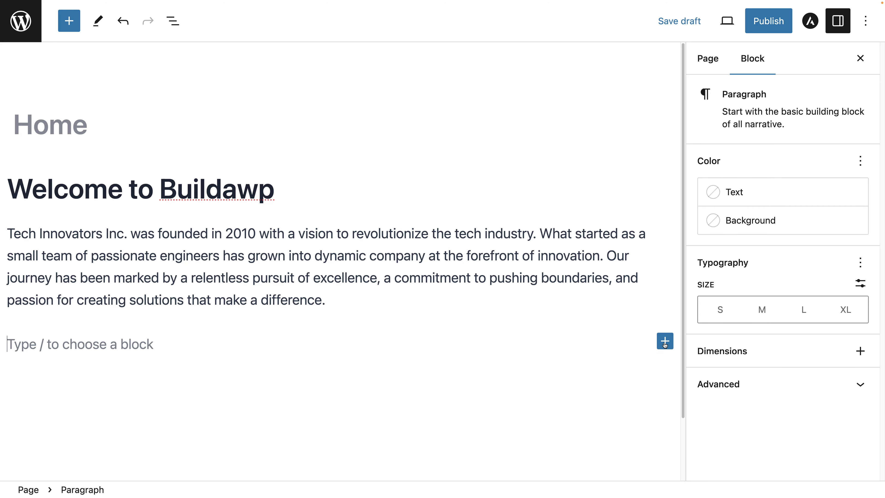
click(665, 341)
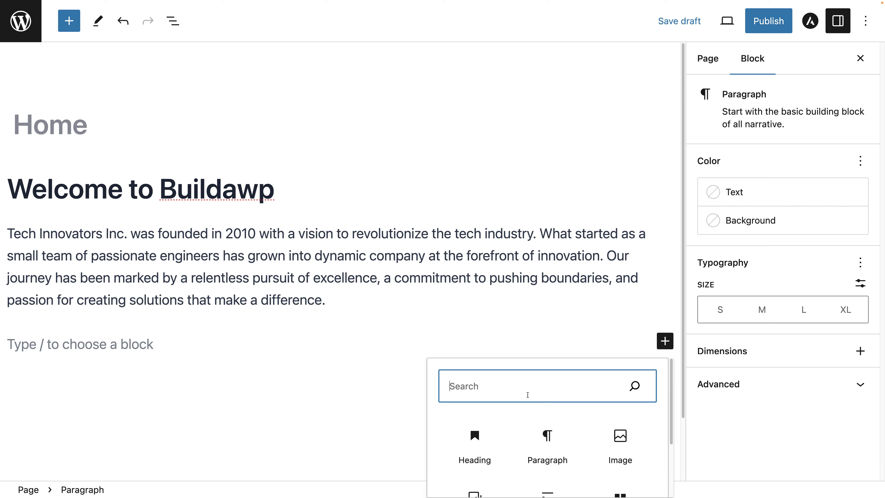
text(spacer)
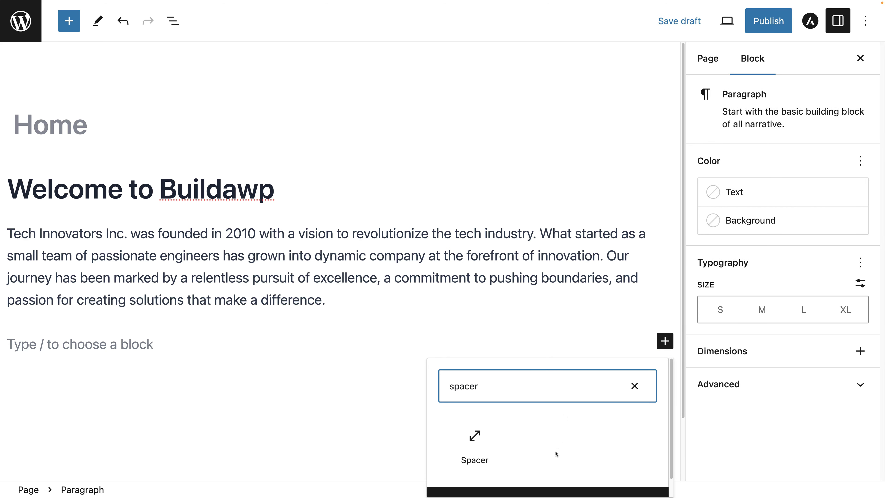
click(470, 452)
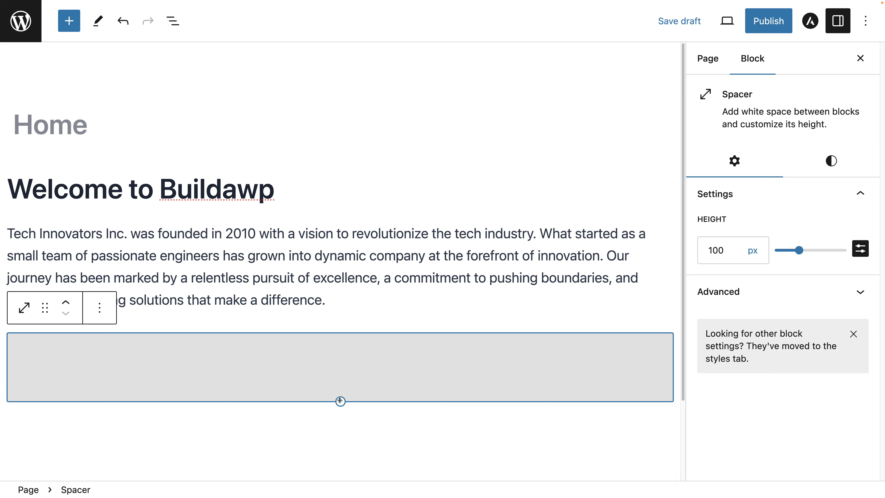
drag(340, 401, 340, 420)
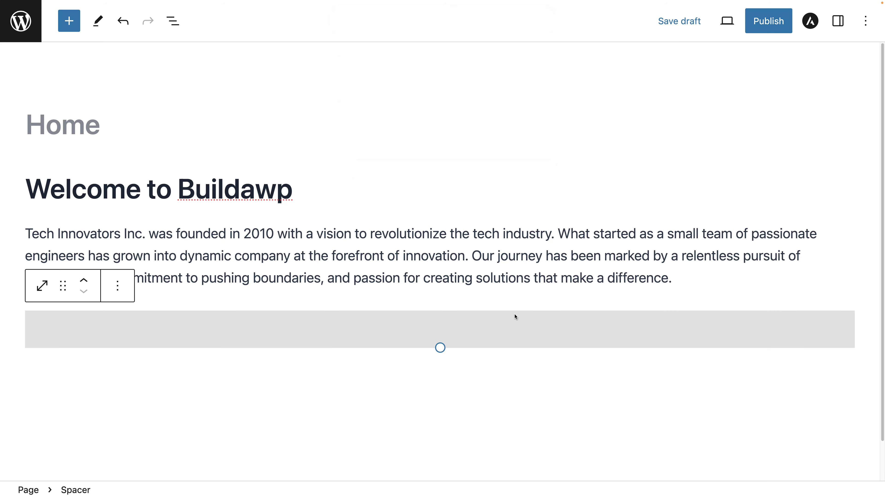
- Add a new block beneath the spacer and make it an Image block
click(519, 326)
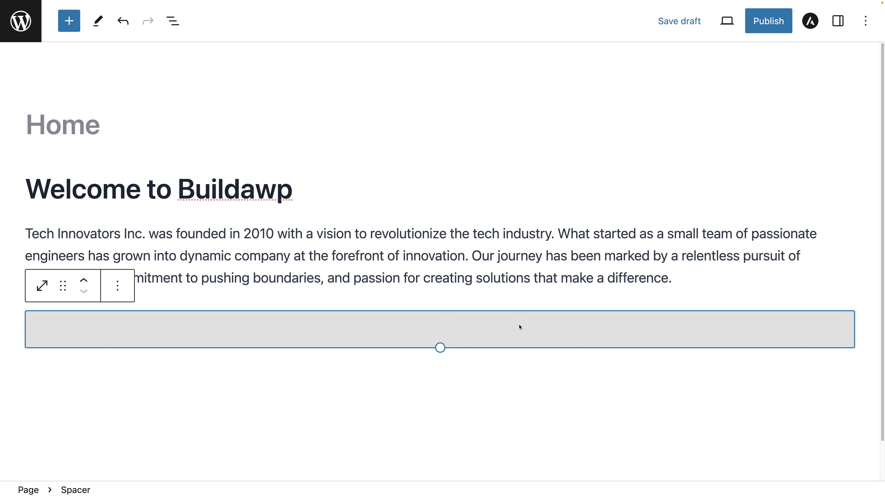
key(BackSpace)
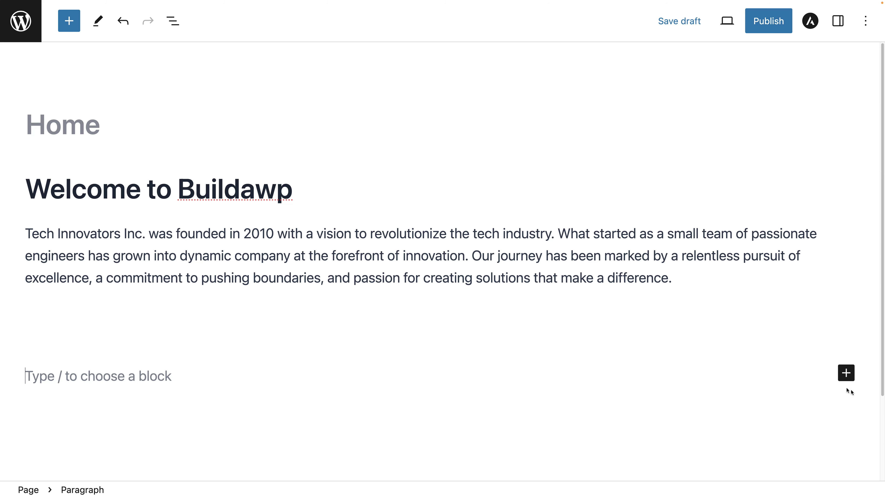
click(846, 374)
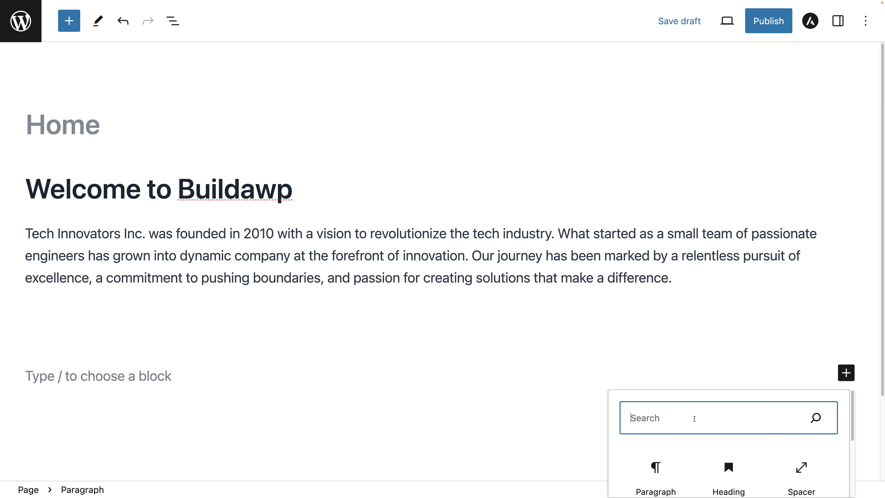
text(image)
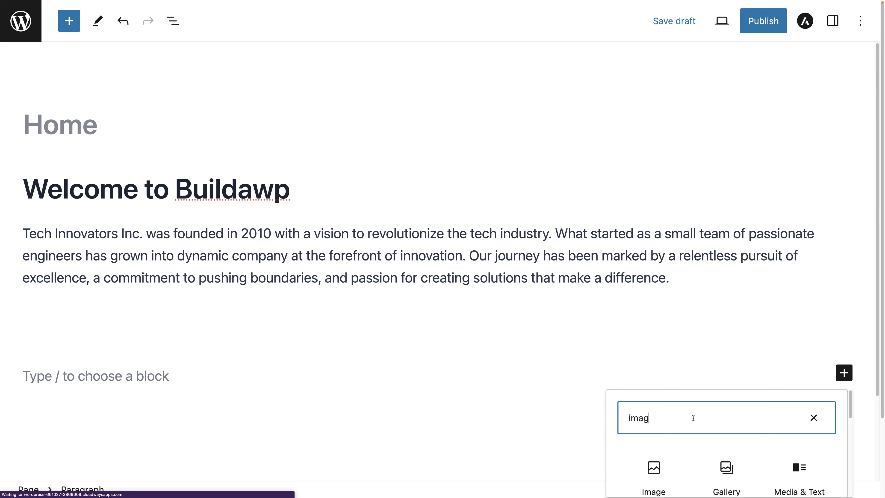
click(653, 470)
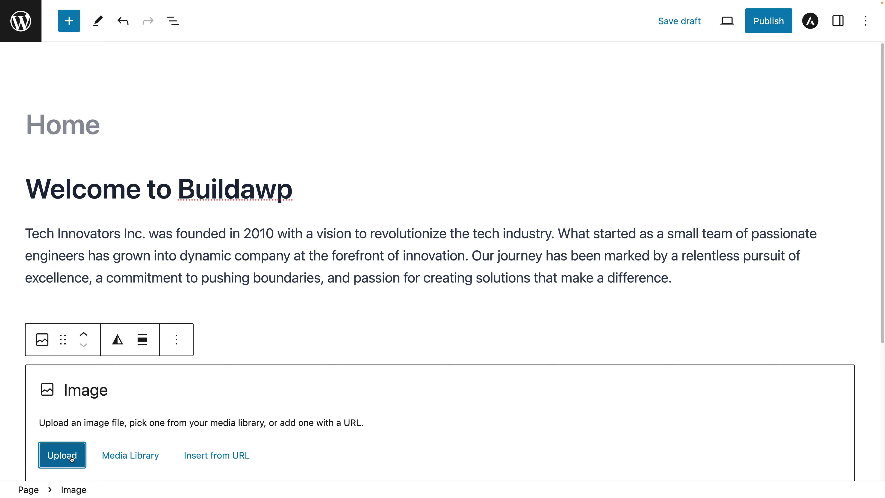
- Fill the Image block with the laptop photo pexels-pixabay-265667 from the media library
click(142, 457)
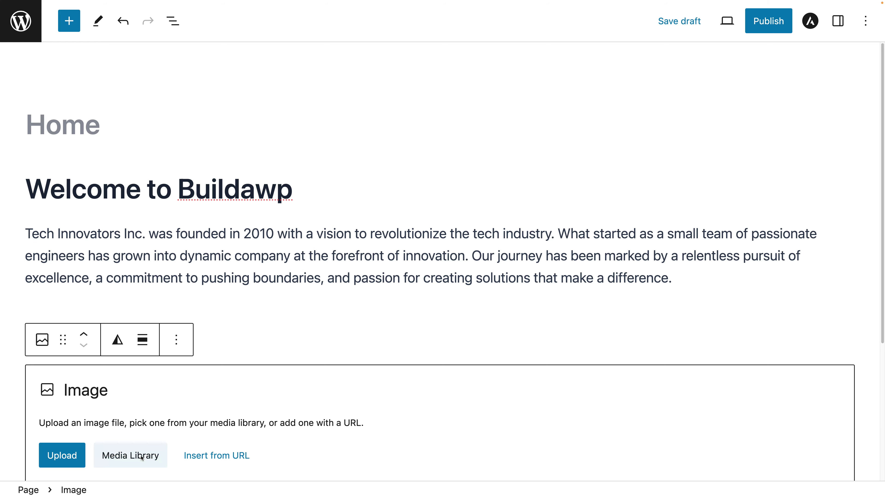
click(86, 191)
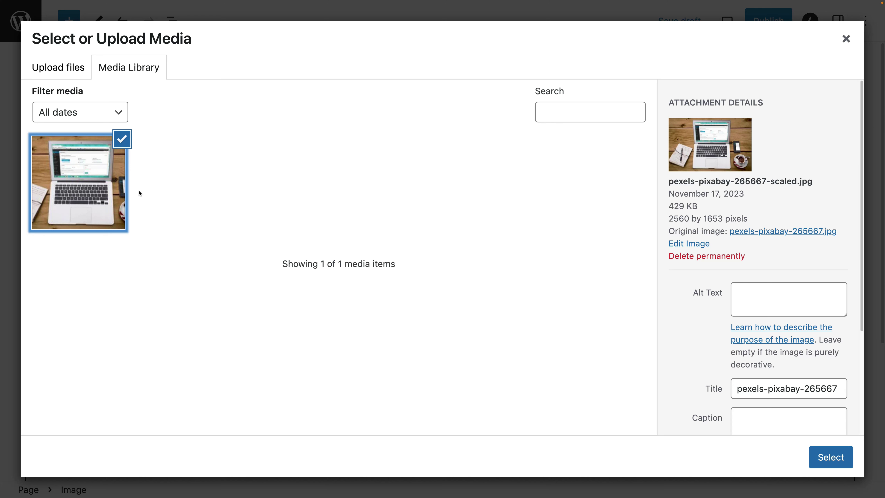
click(93, 180)
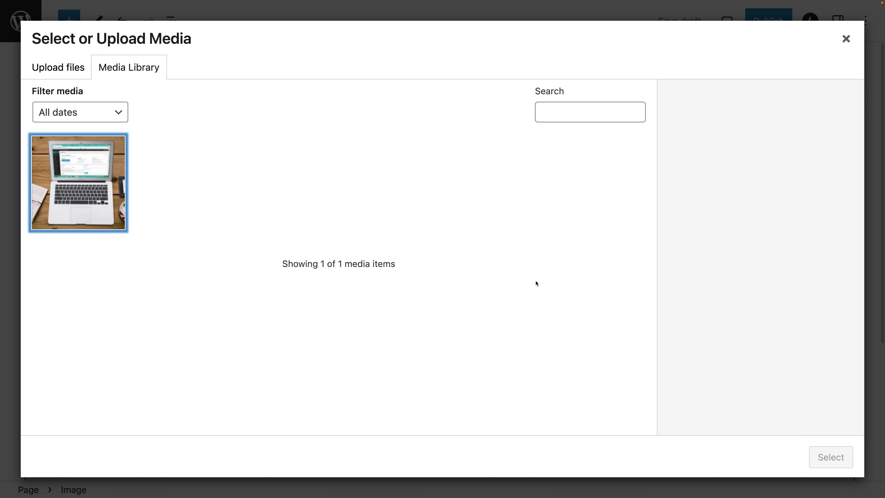
click(95, 200)
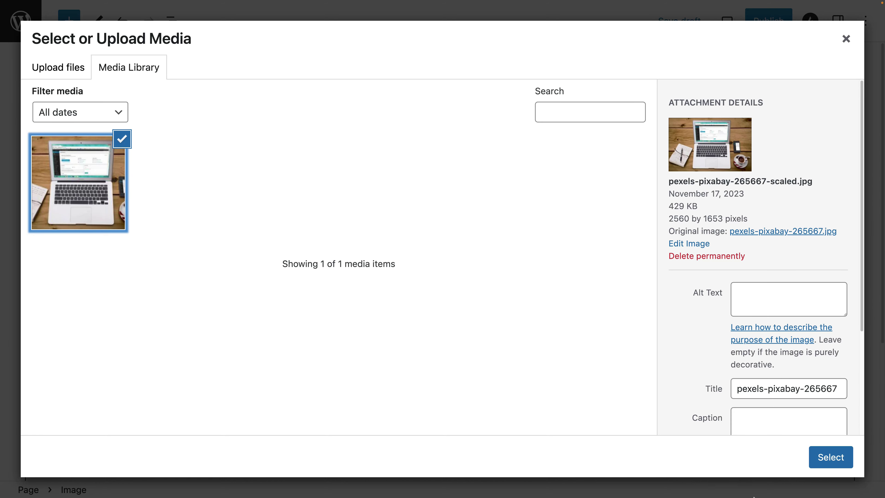
click(832, 458)
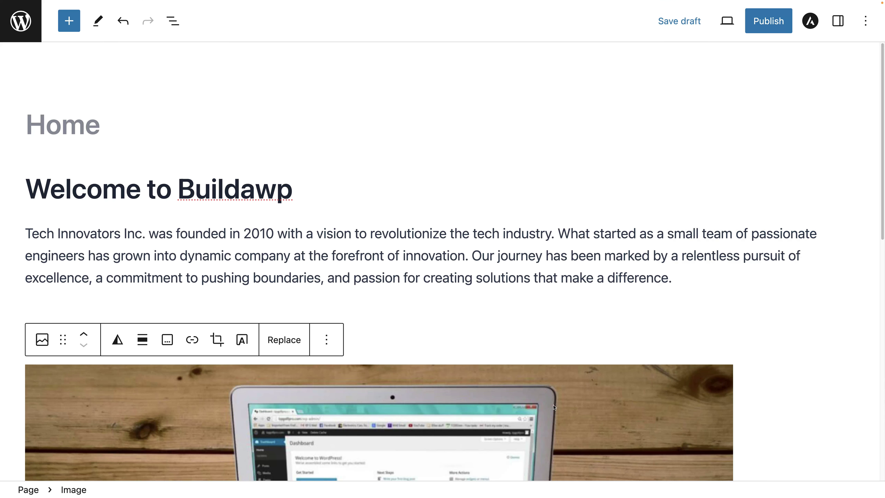
- Look over the inserted image, save the page as a draft and check the available preview options
scroll(558, 408, down, 6)
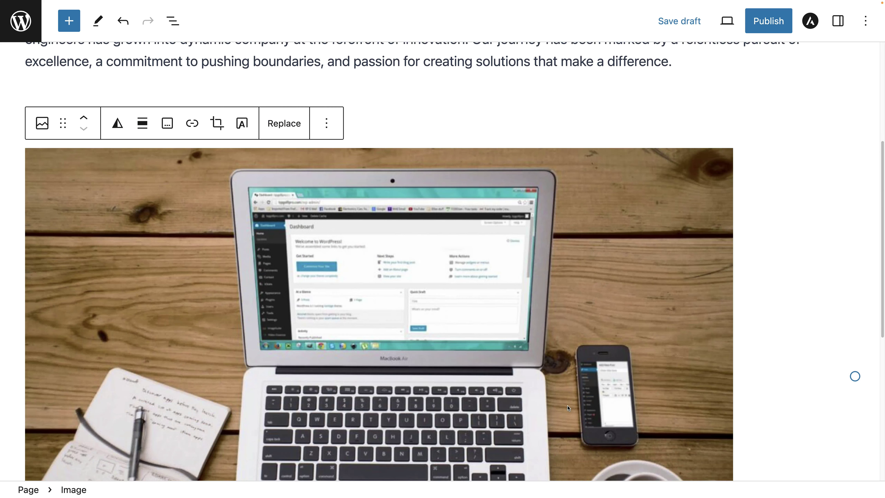
scroll(567, 408, down, 3)
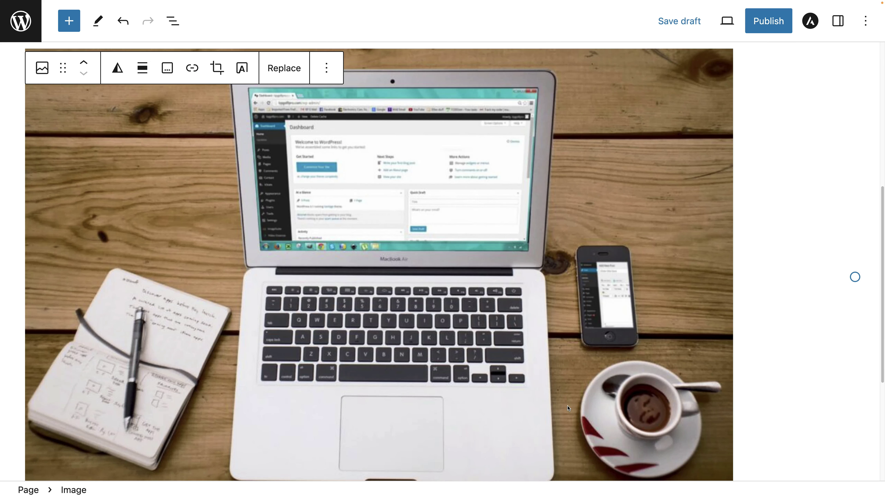
scroll(568, 408, up, 6)
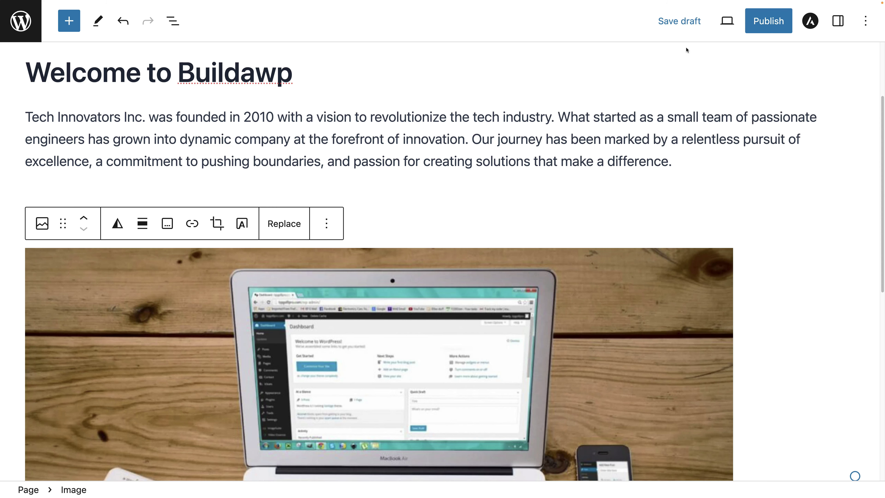
click(683, 23)
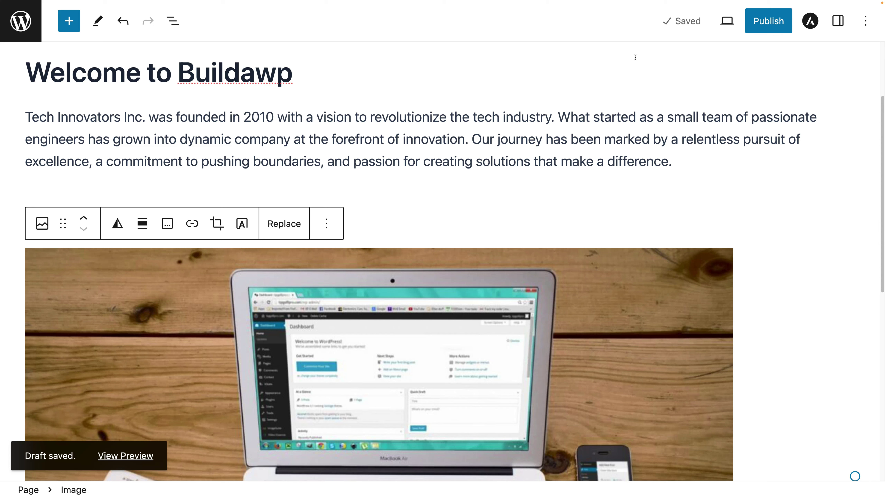
click(728, 23)
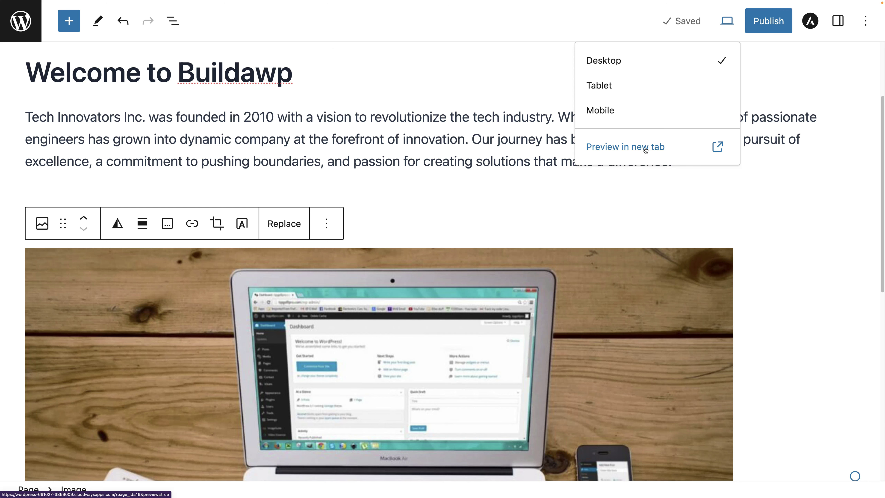
click(500, 198)
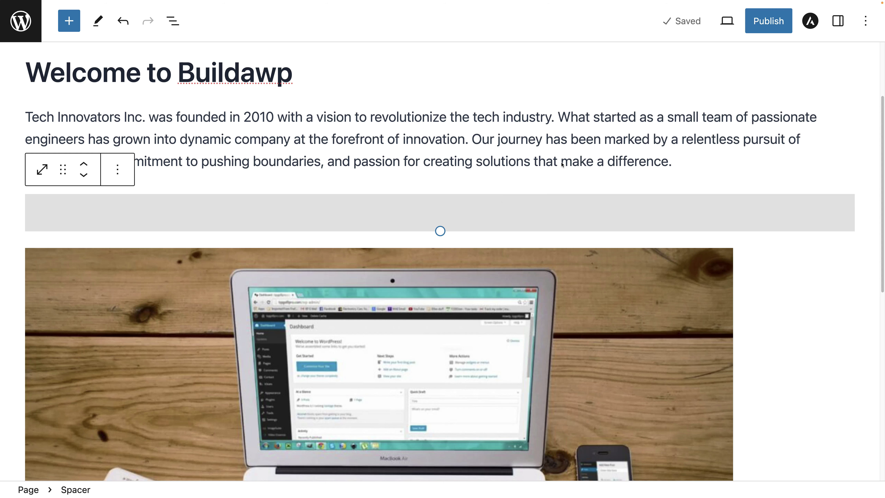
- Publish the Home page immediately with public visibility and view the live page
click(762, 24)
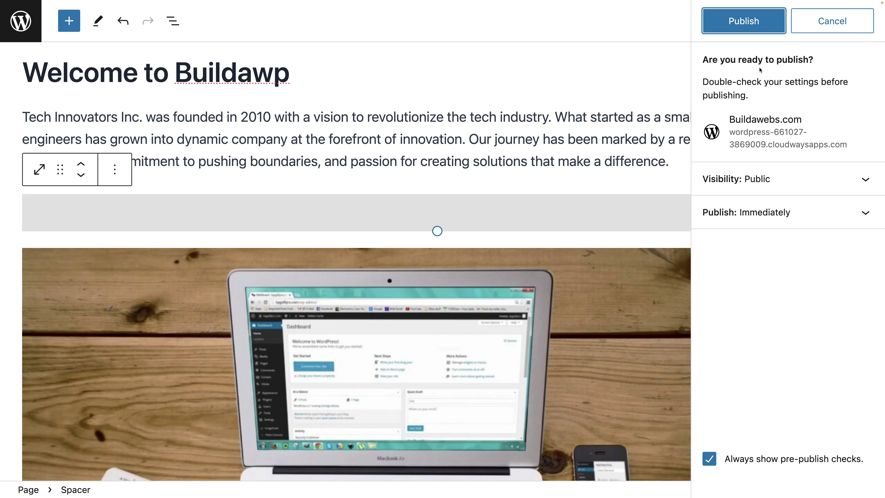
click(754, 28)
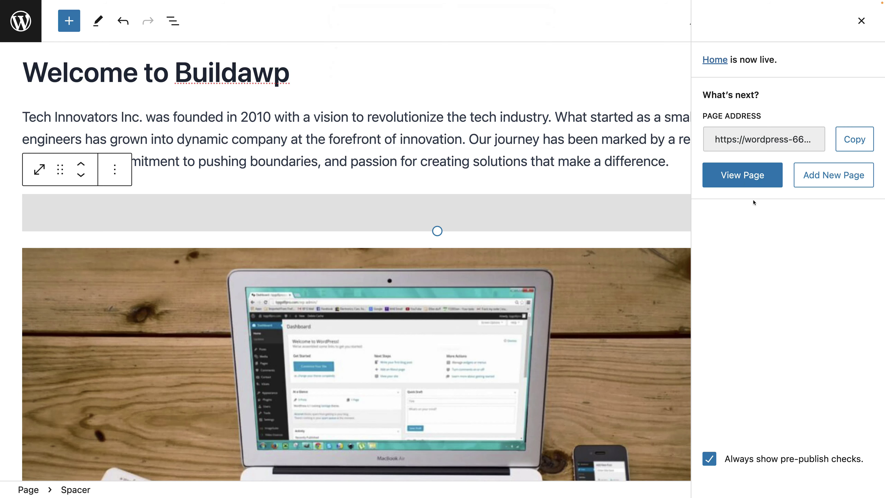
click(750, 182)
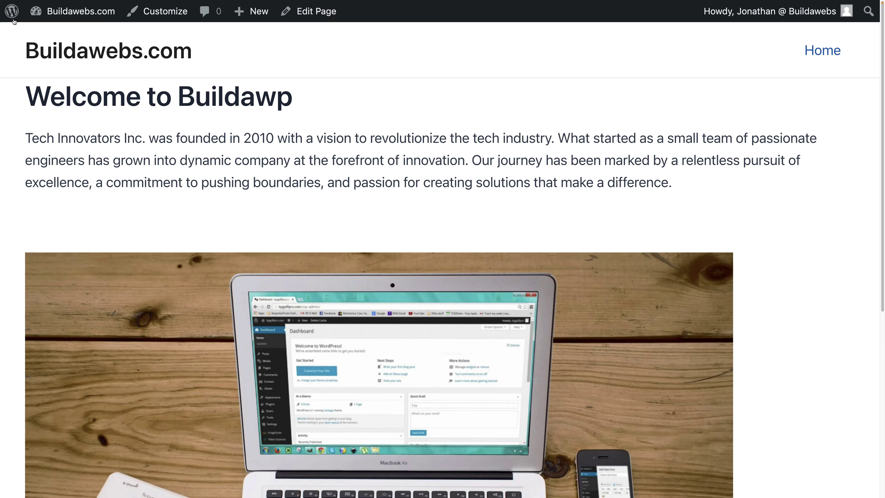
- Return from the live page to the admin list of all pages and move the Home page to the Trash
mouse_move(14, 14)
click(31, 33)
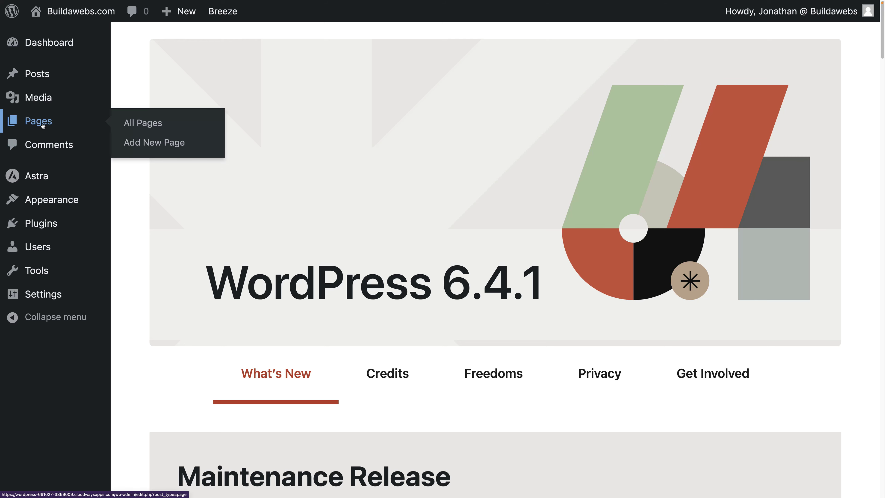
click(70, 121)
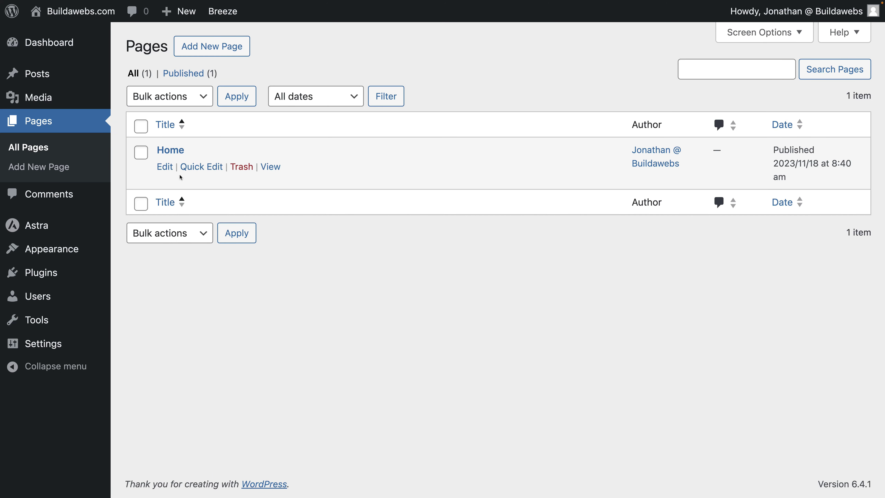
double_click(141, 152)
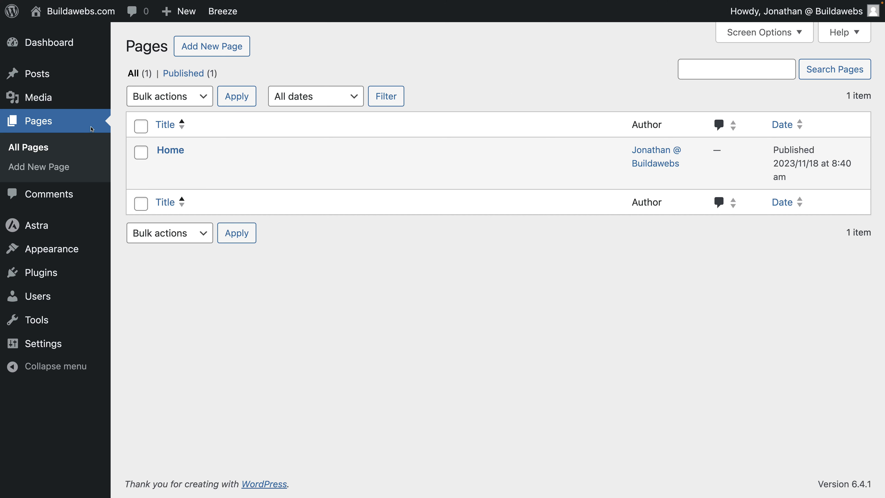
mouse_move(200, 177)
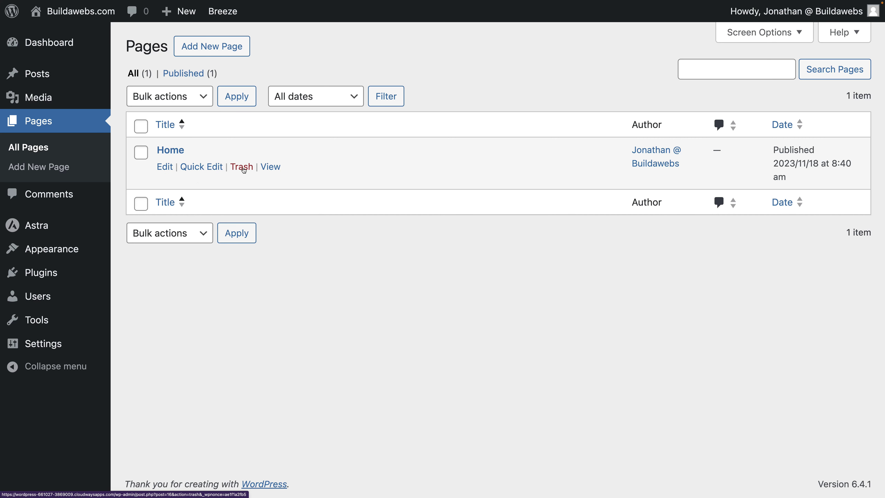
click(245, 169)
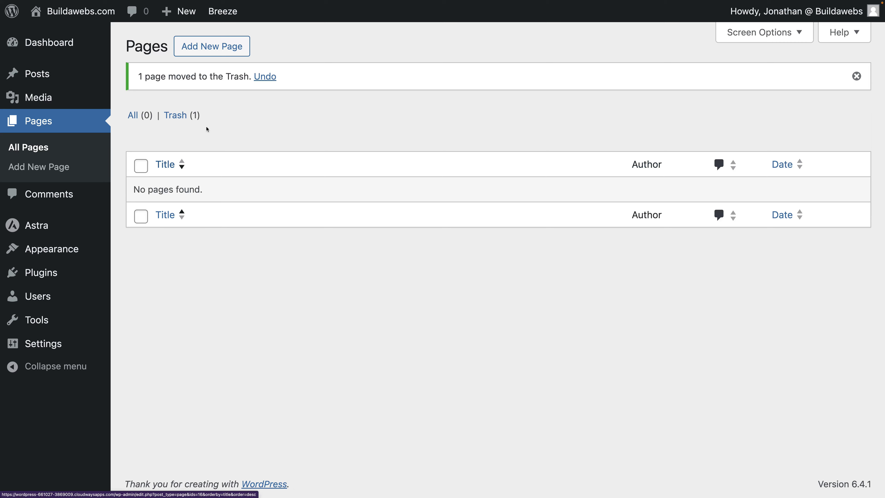
- View the trashed pages, return to the full pages list and open the Trash again
click(175, 116)
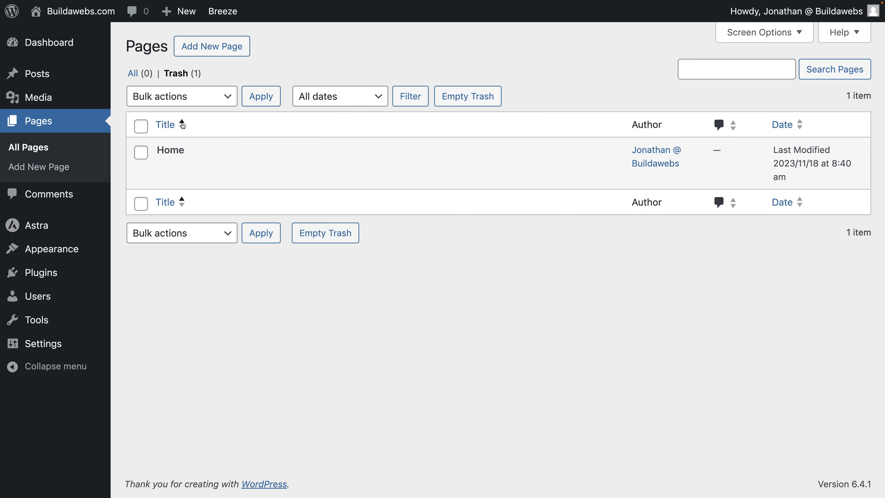
key(alt+Left)
click(181, 118)
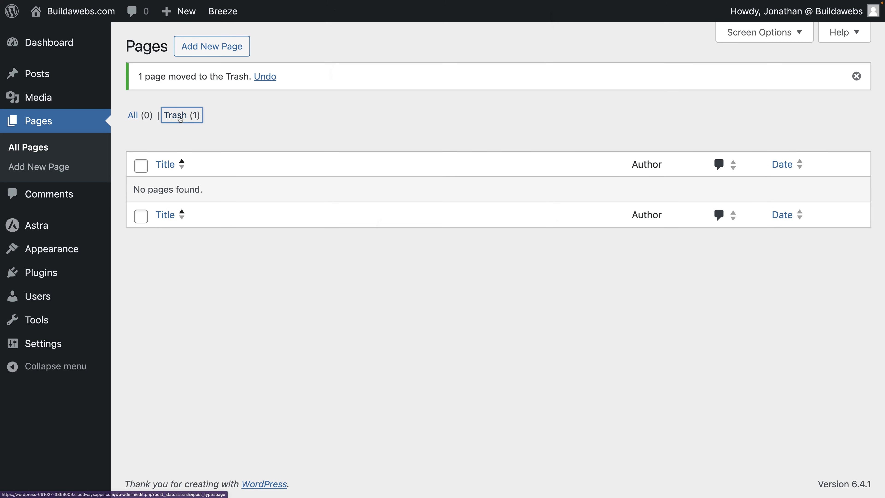